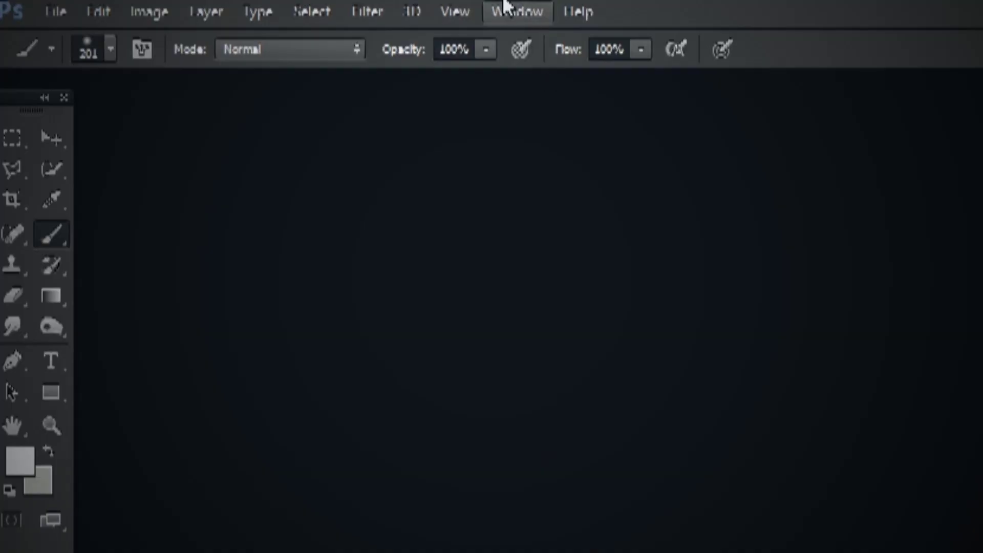
# Show the Timeline panel and open the IMG_3596 video in Photoshop
pyautogui.click(517, 11)
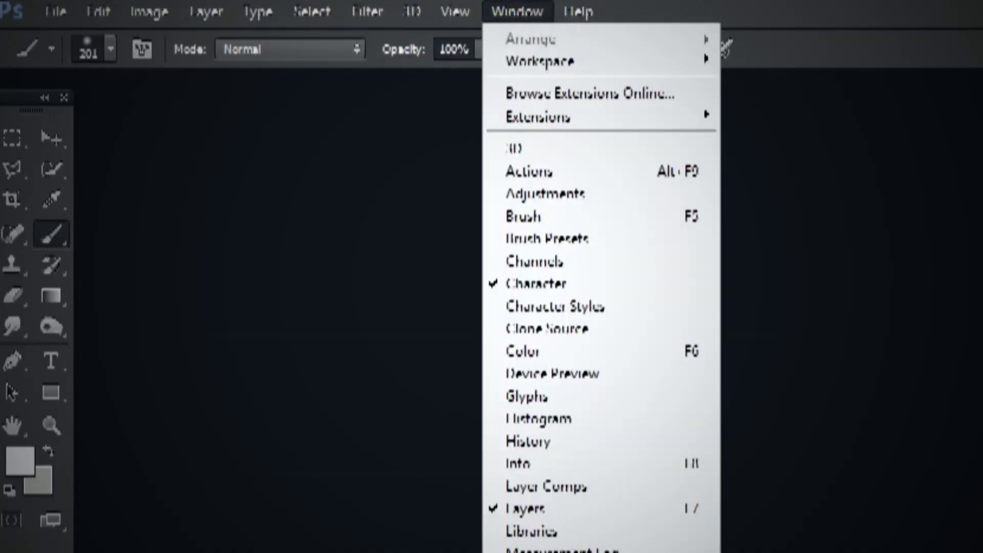
pyautogui.click(556, 442)
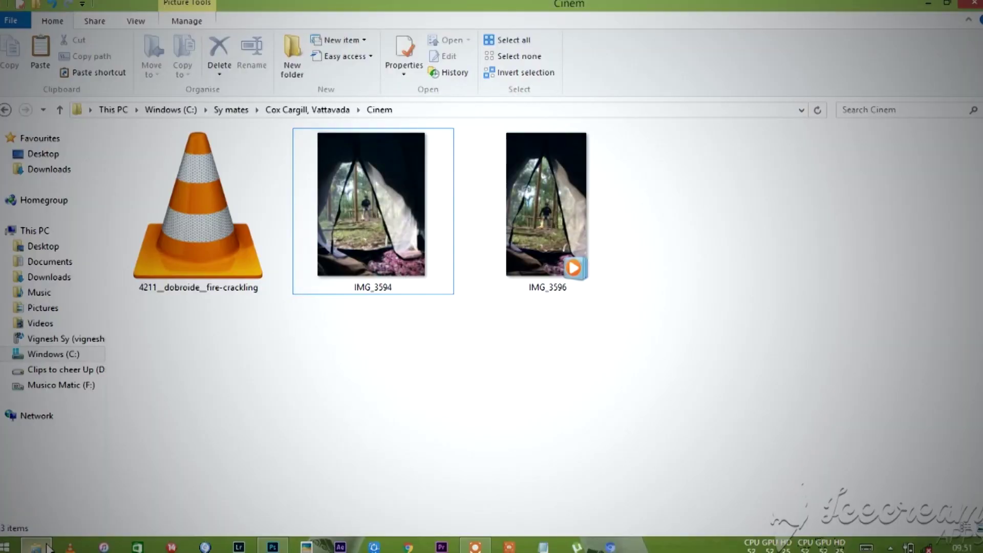
pyautogui.moveTo(547, 182); pyautogui.dragTo(357, 441)
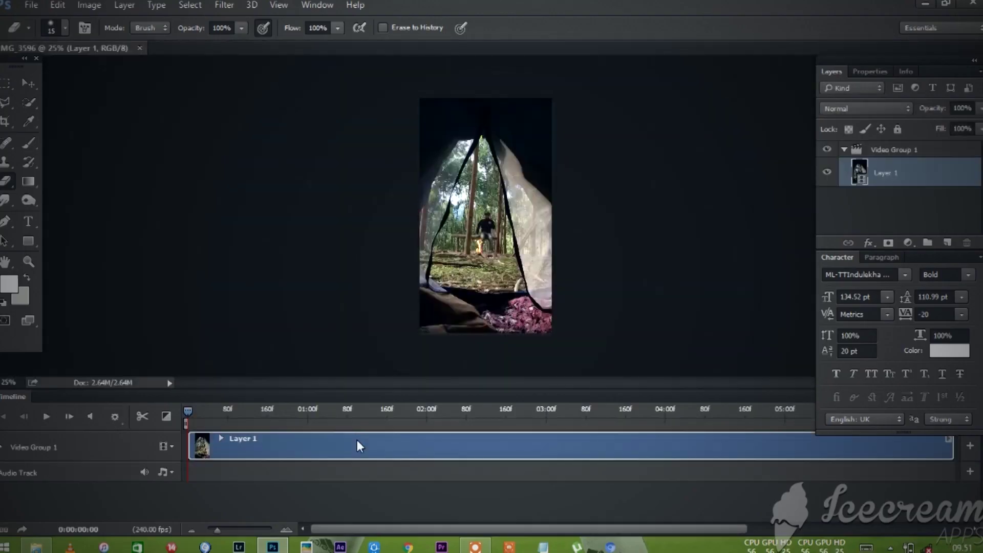
# From the Cinem folder, open the IMG_3594 tent photo as a second Photoshop document
pyautogui.click(46, 543)
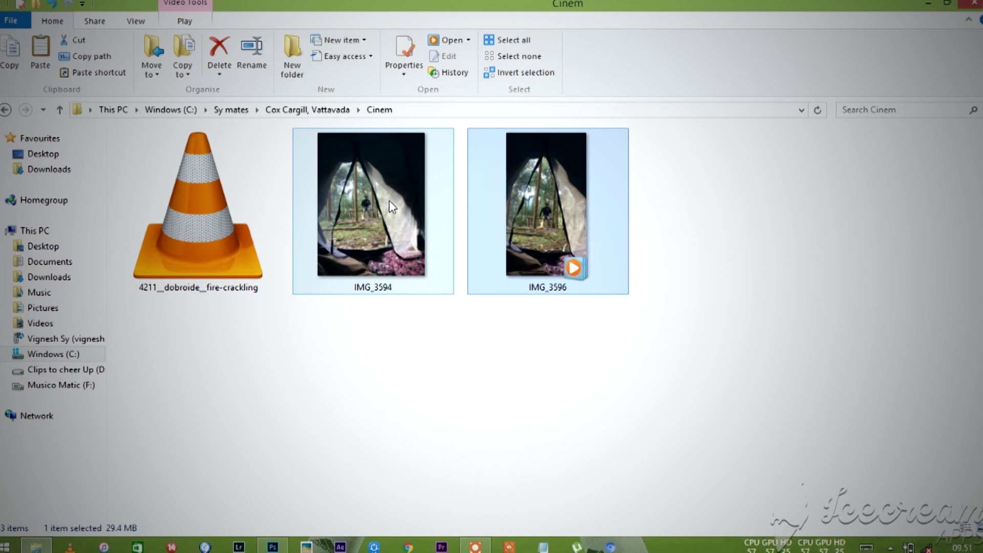
pyautogui.moveTo(385, 206); pyautogui.dragTo(356, 55)
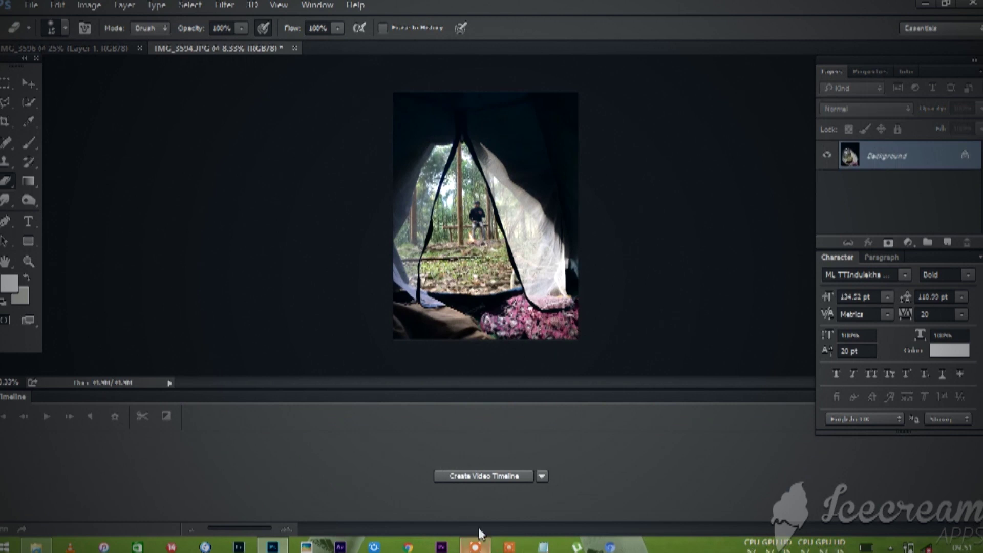
# Give IMG_3594 a video timeline, flatten it, and copy the tent photo into IMG_3596
pyautogui.click(470, 477)
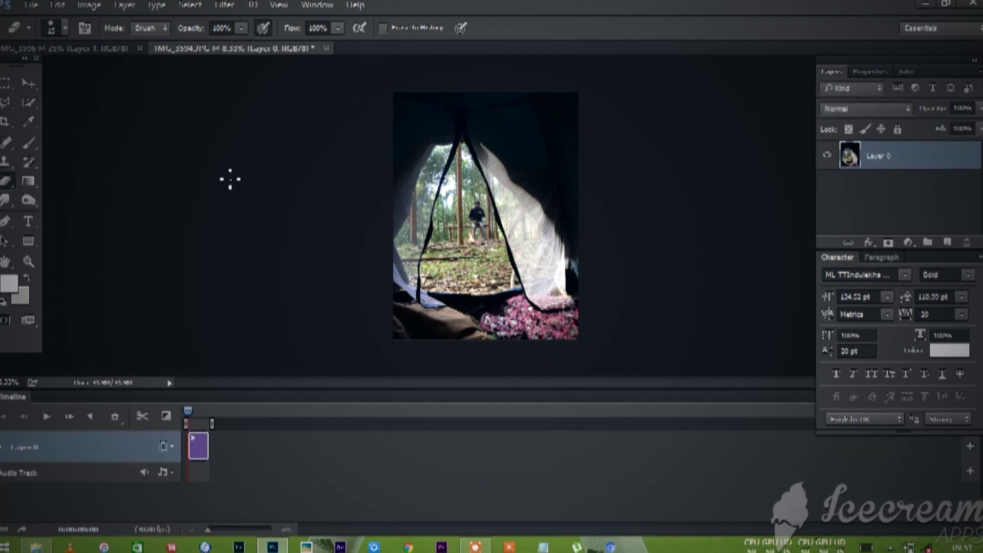
pyautogui.click(124, 5)
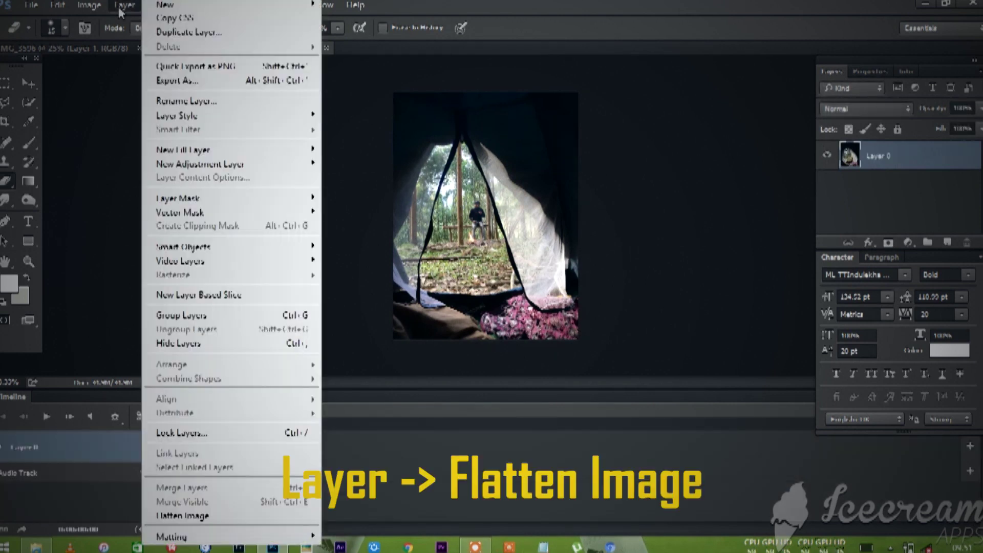
pyautogui.click(221, 508)
pyautogui.click(28, 83)
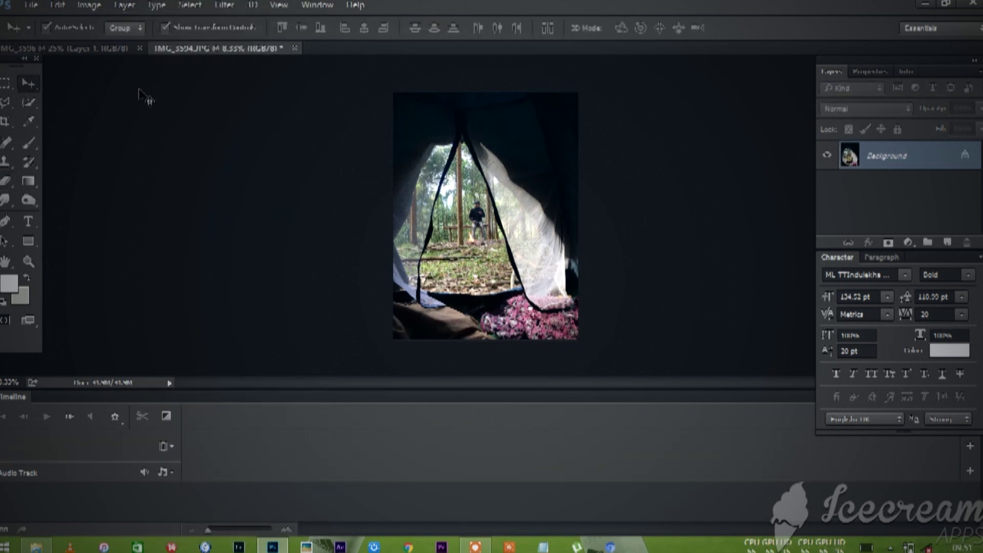
pyautogui.moveTo(125, 49); pyautogui.dragTo(457, 171)
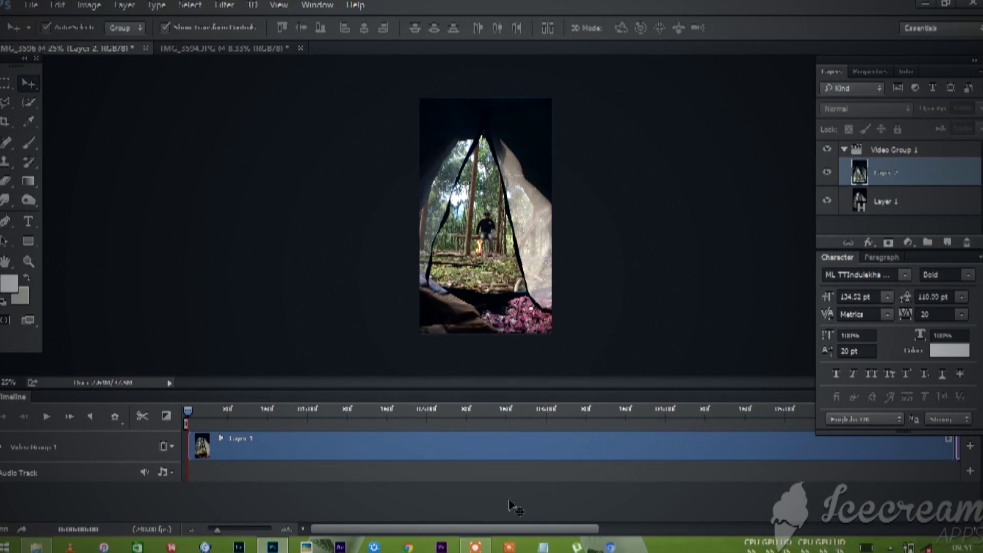
# Move Layer 2 out of Video Group 1, start its clip at zero, and scale it to about 50%
pyautogui.hotkey('alt', '[')
pyautogui.moveTo(215, 529)
pyautogui.mouseDown()
pyautogui.moveTo(229, 532)
pyautogui.moveTo(213, 533)
pyautogui.mouseUp()
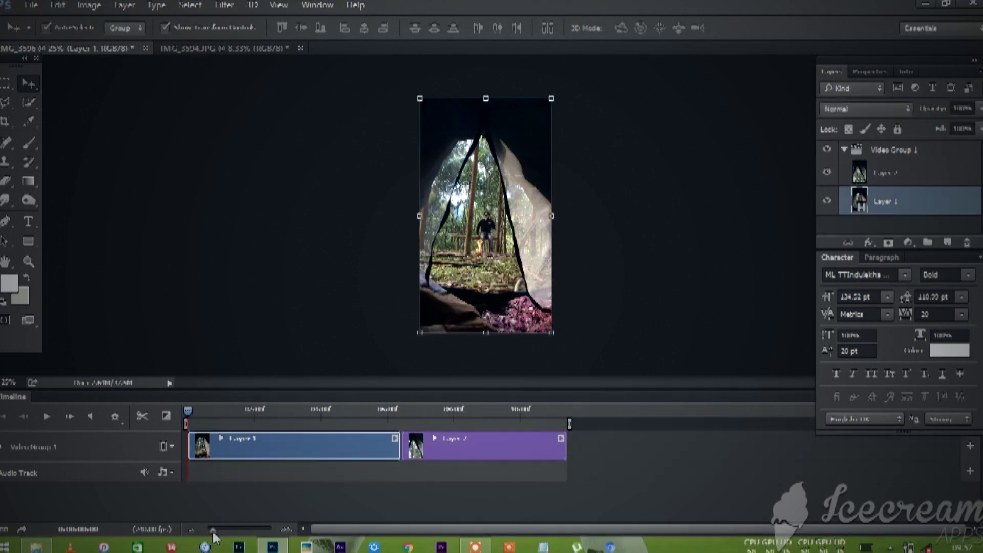
pyautogui.click(891, 179)
pyautogui.moveTo(896, 180); pyautogui.dragTo(889, 153)
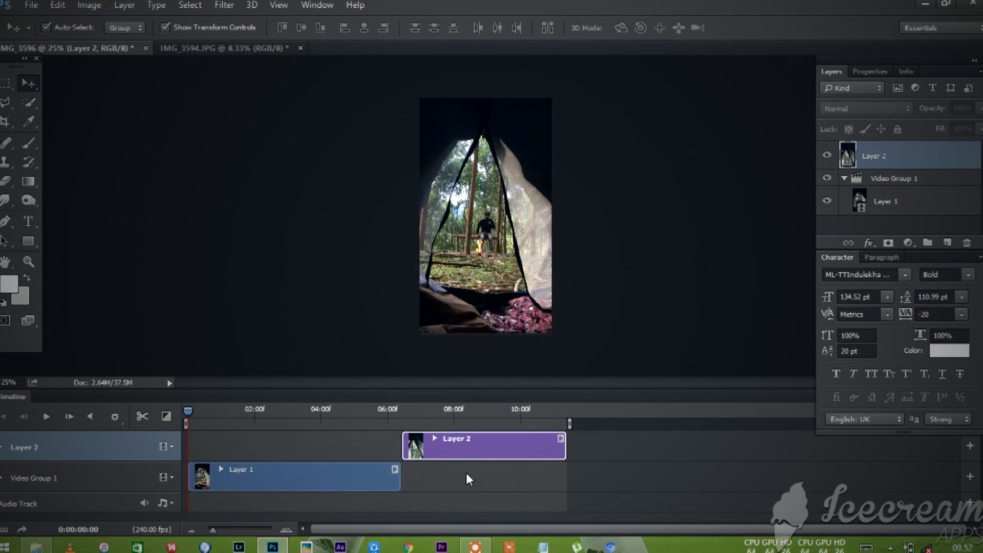
pyautogui.moveTo(519, 450); pyautogui.dragTo(302, 456)
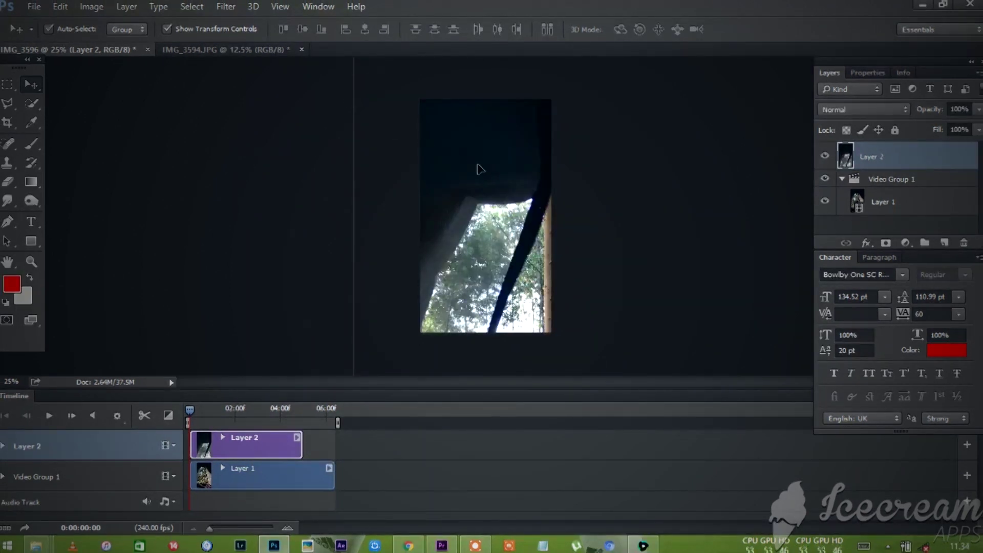
pyautogui.moveTo(478, 165); pyautogui.dragTo(527, 237)
pyautogui.moveTo(391, 112); pyautogui.dragTo(395, 54)
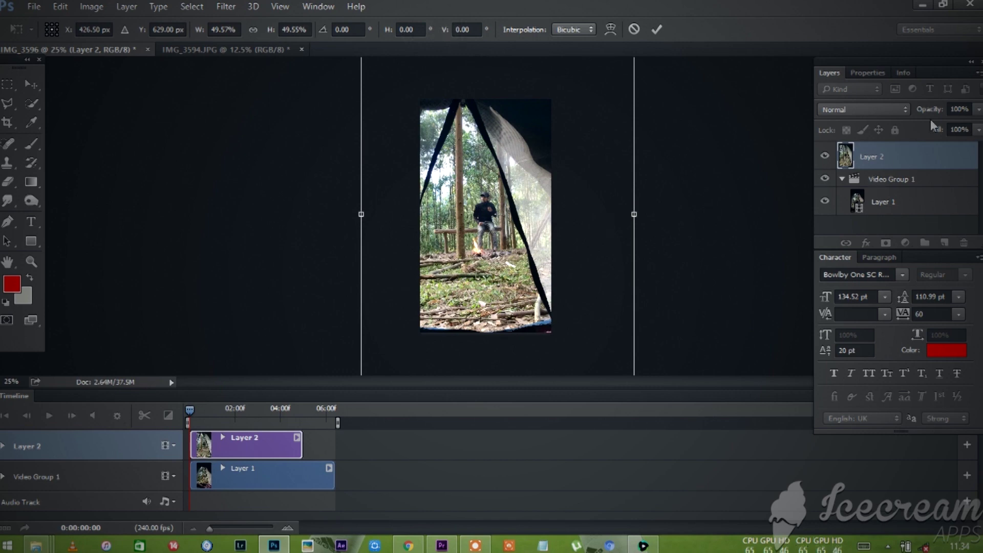
# Make Layer 2 semi-transparent, then shrink it to about 30% and position it over the video
pyautogui.moveTo(934, 113); pyautogui.dragTo(896, 113)
pyautogui.hotkey('ctrl', '+')
pyautogui.hotkey('ctrl', '+')
pyautogui.hotkey('ctrl', '+')
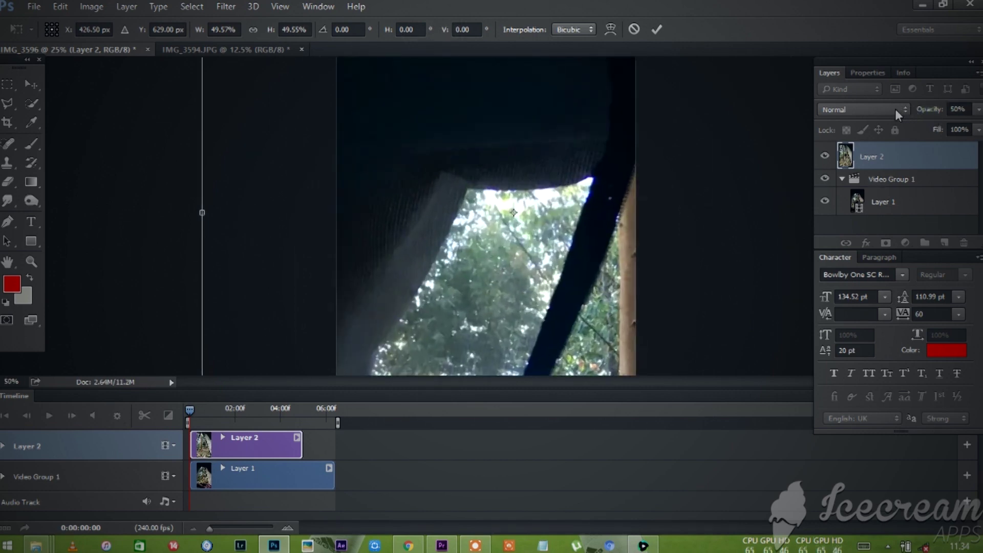
pyautogui.moveTo(565, 261); pyautogui.dragTo(583, 238)
pyautogui.moveTo(441, 117); pyautogui.dragTo(438, 138)
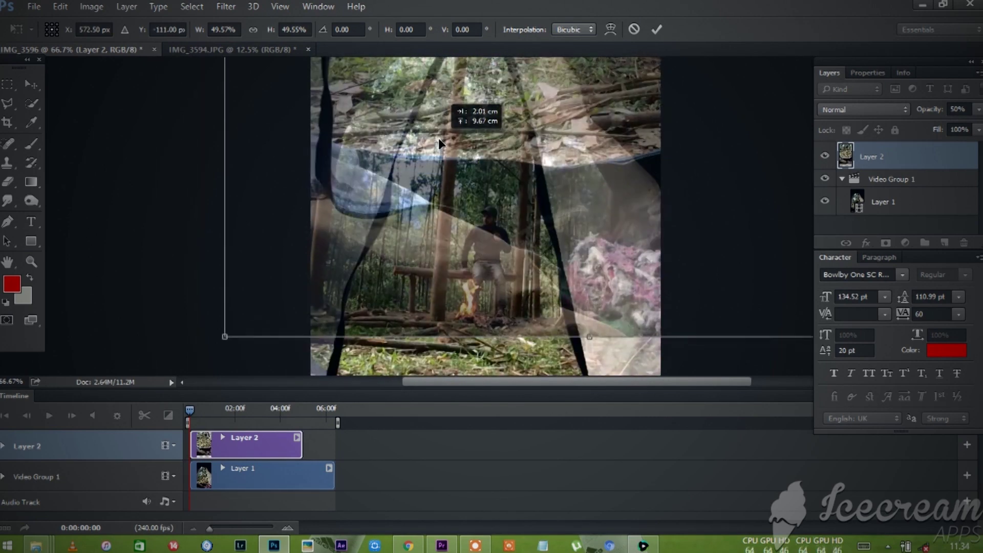
pyautogui.moveTo(225, 338); pyautogui.dragTo(309, 223)
pyautogui.moveTo(424, 192); pyautogui.dragTo(546, 283)
pyautogui.hotkey('ctrl', '-')
pyautogui.press('Return')
# At 58% opacity and 200% zoom, align Layer 2 exactly over Layer 1
pyautogui.moveTo(930, 114); pyautogui.dragTo(966, 129)
pyautogui.hotkey('ctrl', '+')
pyautogui.hotkey('ctrl', '+')
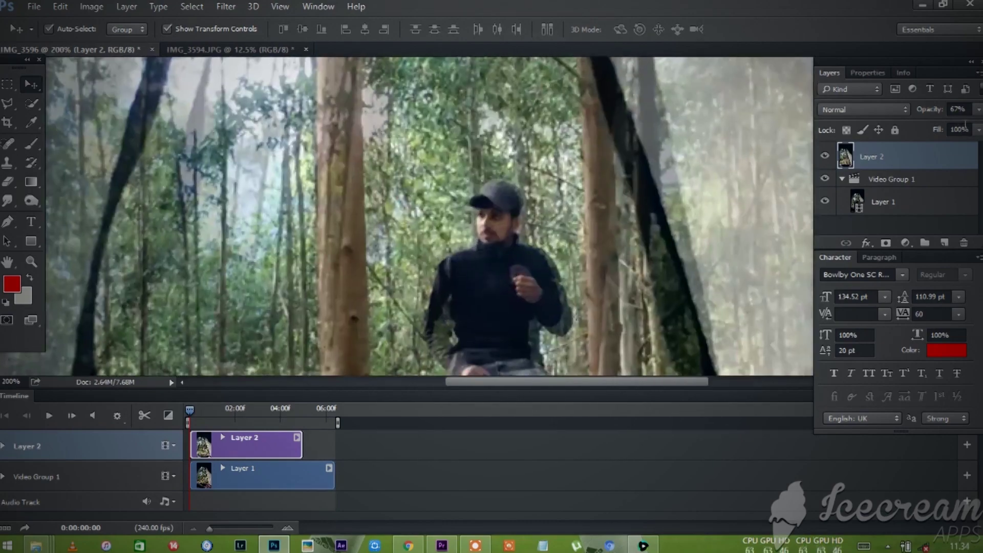
pyautogui.hotkey('ctrl', '+')
pyautogui.moveTo(547, 235); pyautogui.dragTo(511, 186)
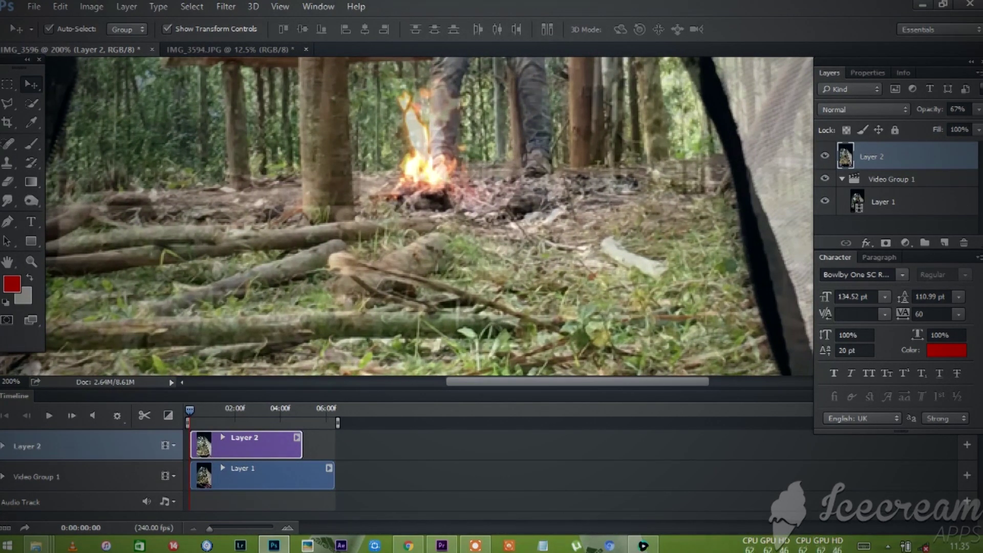
# Restore Layer 2 to 100% opacity and stretch its clip to match Layer 1's length
pyautogui.moveTo(937, 109); pyautogui.dragTo(973, 109)
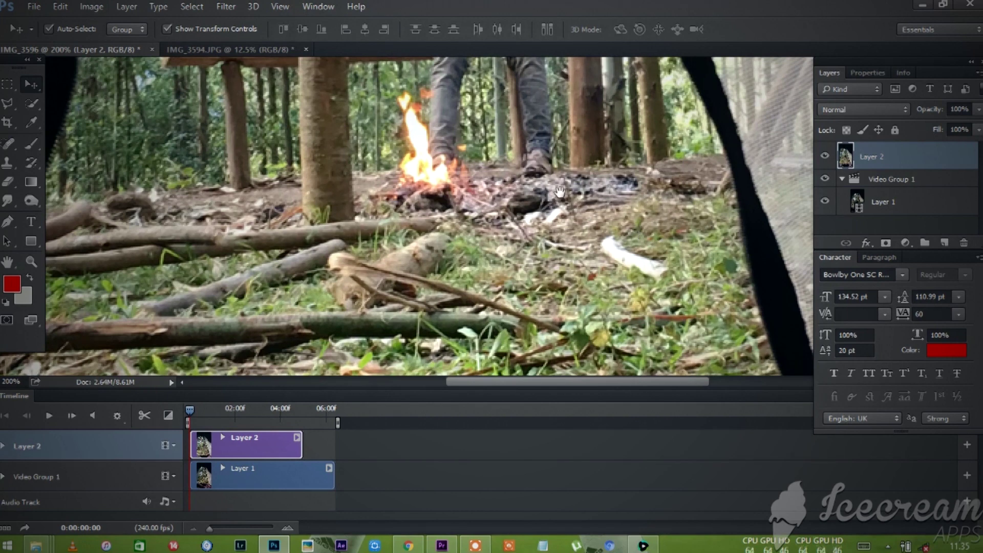
pyautogui.moveTo(560, 192); pyautogui.dragTo(569, 232)
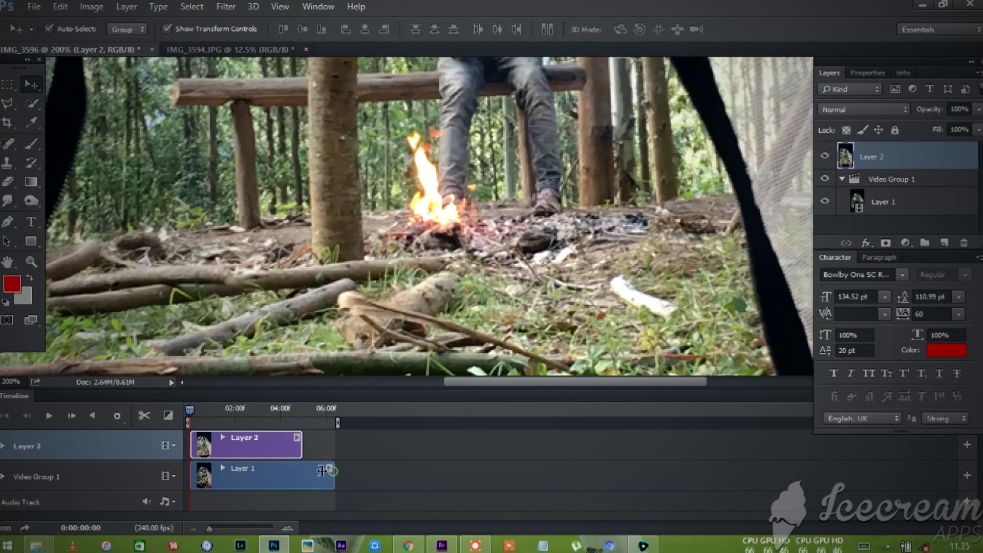
pyautogui.moveTo(302, 471); pyautogui.dragTo(316, 478)
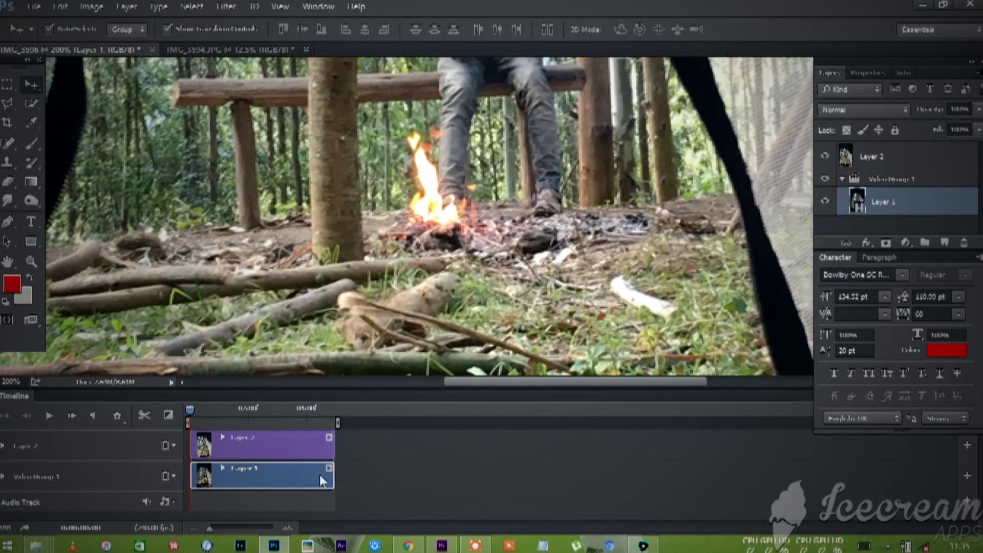
pyautogui.click(258, 444)
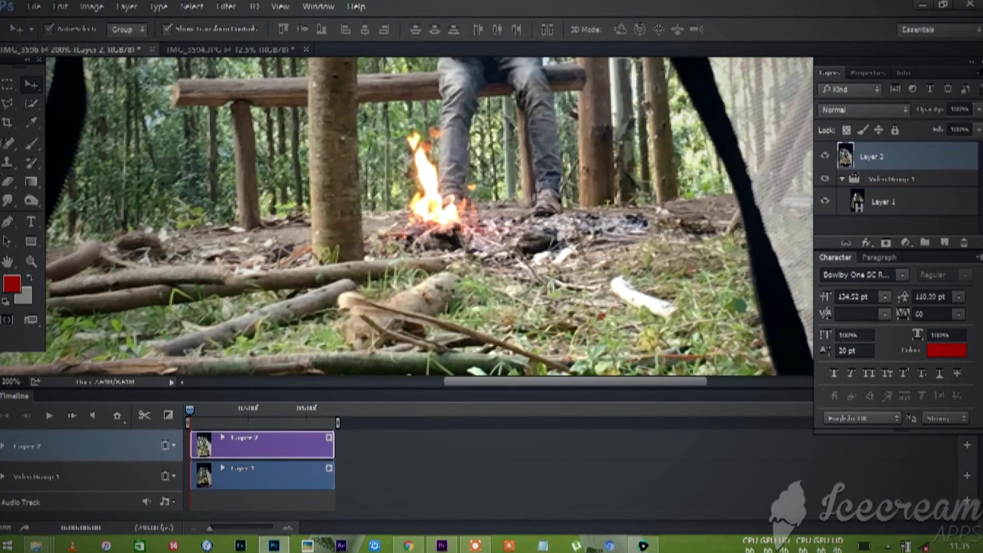
# Erase the flame covering the man's leg on Layer 2, then preview the whole composite
pyautogui.click(7, 181)
pyautogui.hotkey('ctrl', '+')
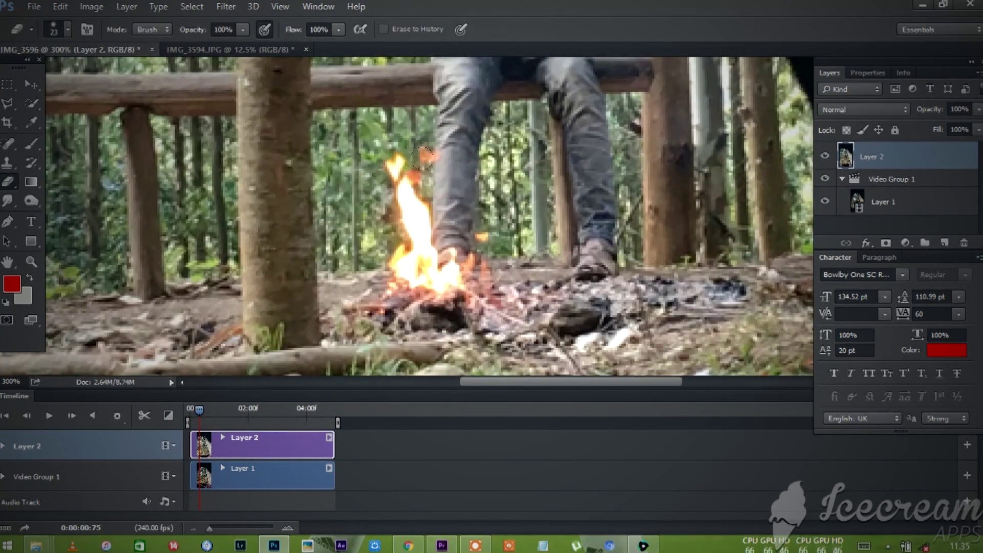
pyautogui.moveTo(441, 159)
pyautogui.mouseDown()
pyautogui.moveTo(473, 178)
pyautogui.moveTo(419, 187)
pyautogui.moveTo(411, 208)
pyautogui.moveTo(450, 252)
pyautogui.moveTo(413, 267)
pyautogui.moveTo(414, 289)
pyautogui.moveTo(441, 300)
pyautogui.moveTo(382, 288)
pyautogui.moveTo(417, 195)
pyautogui.mouseUp()
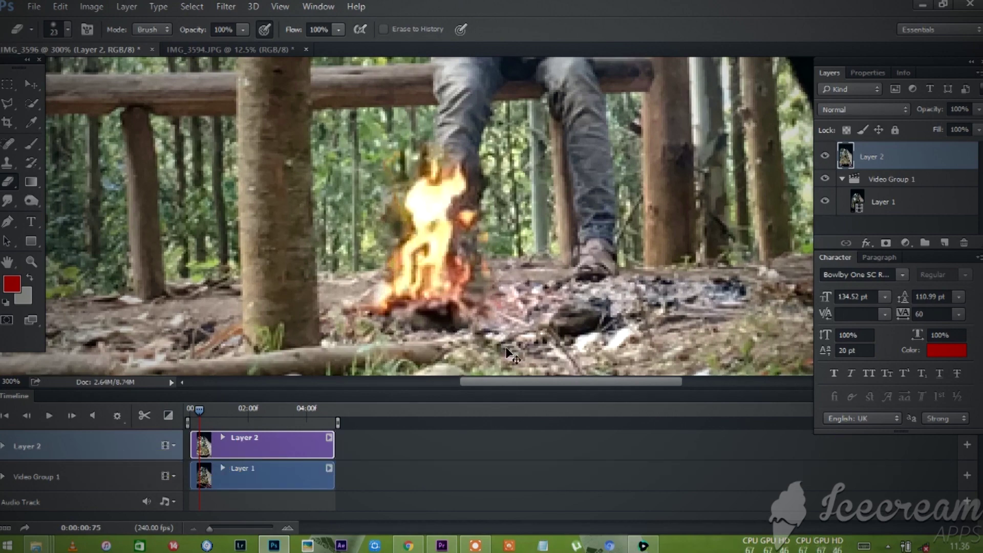
pyautogui.hotkey('ctrl', '-')
pyautogui.hotkey('ctrl', '-')
pyautogui.hotkey('ctrl', '-')
pyautogui.hotkey('ctrl', '-')
pyautogui.hotkey('ctrl', '-')
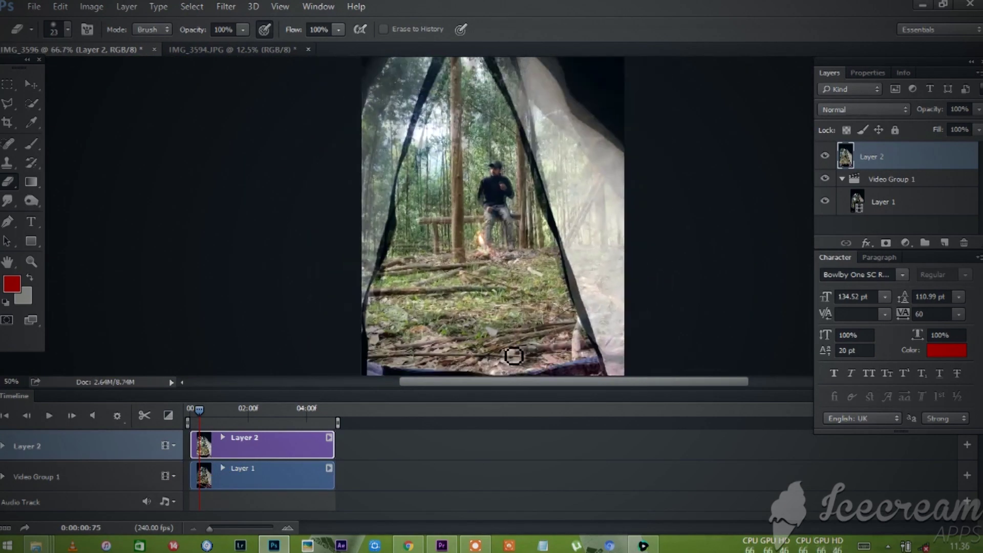
pyautogui.press('space')
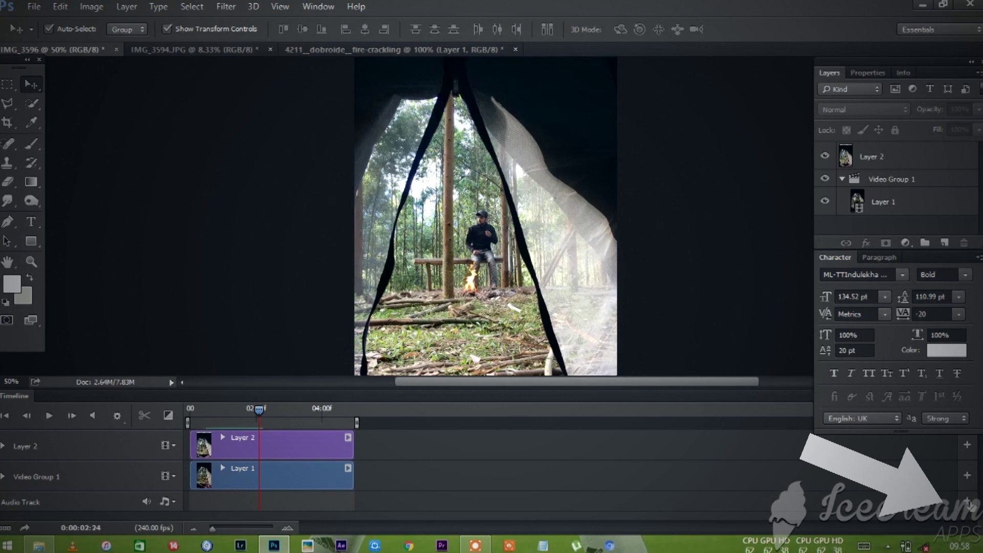
# Add the 4211_dobroide_fire-crackling sound from the Cinem folder to the audio track
pyautogui.click(967, 505)
pyautogui.doubleClick(152, 239)
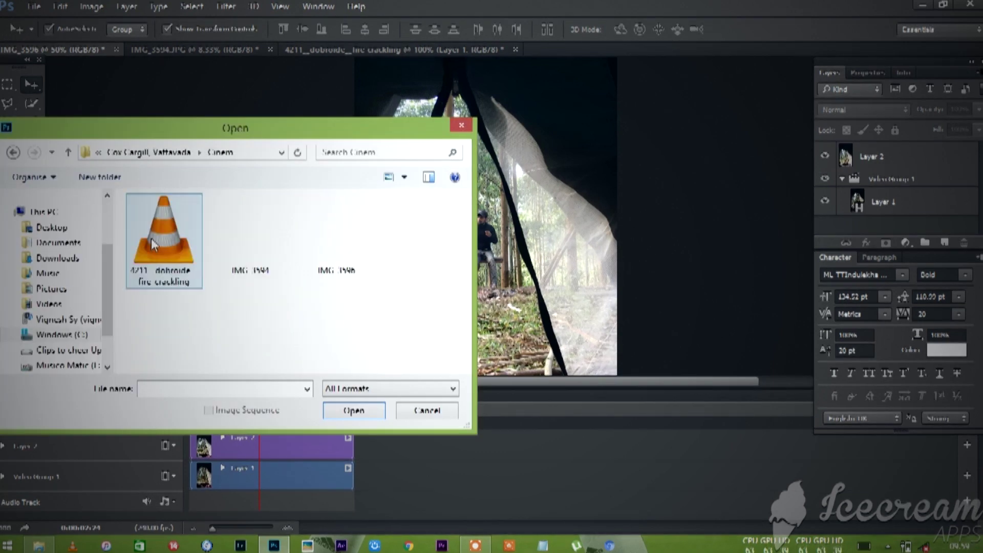
pyautogui.click(152, 238)
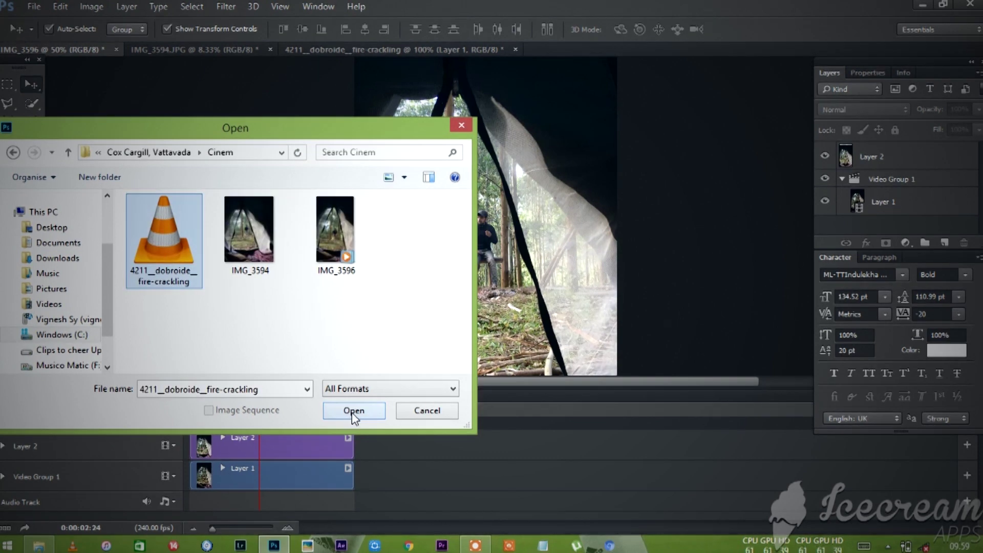
pyautogui.click(353, 413)
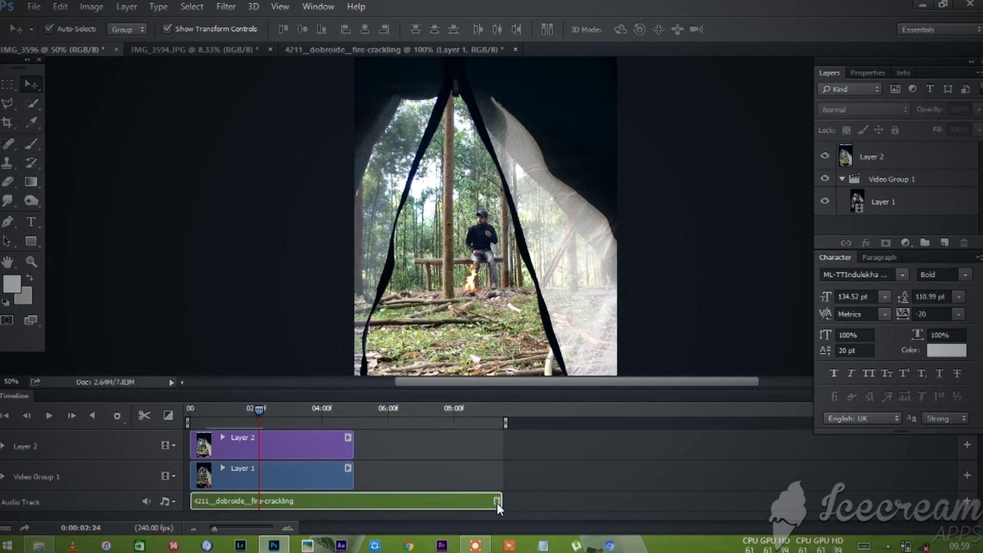
# Trim the fire-crackling clip to the video length and play the preview from near the start
pyautogui.moveTo(501, 502); pyautogui.dragTo(353, 501)
pyautogui.click(229, 415)
pyautogui.click(226, 414)
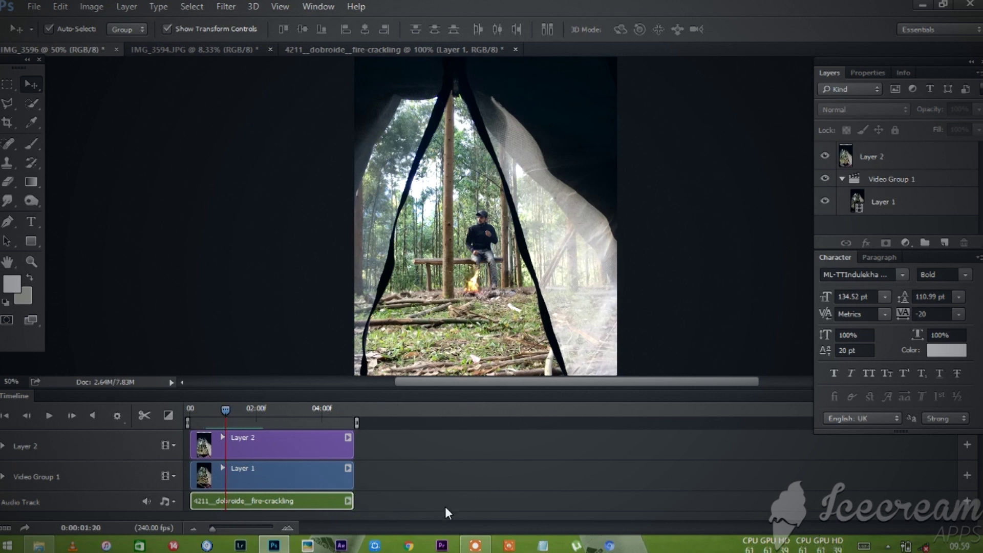
pyautogui.click(213, 408)
pyautogui.press('space')
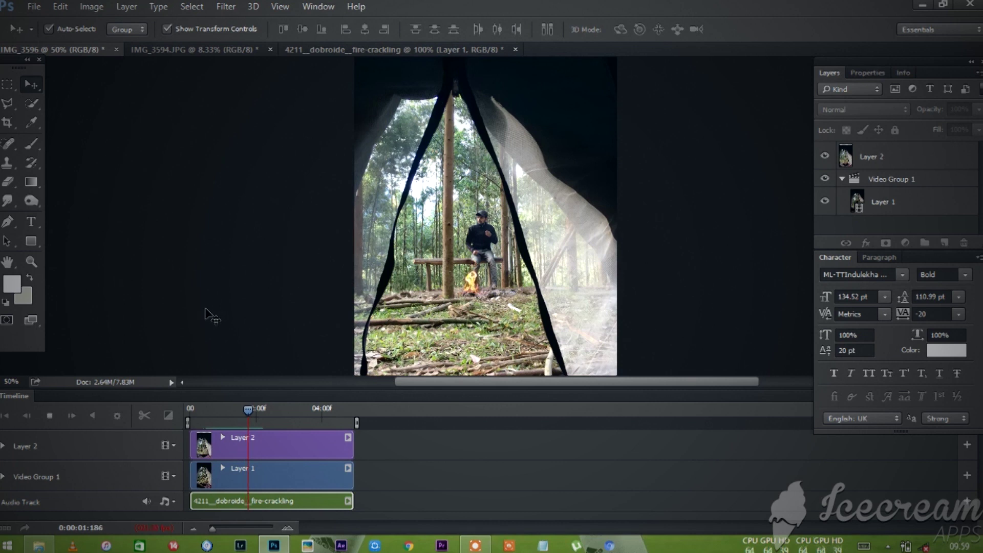
# Stop playback and crop the canvas top and bottom to frame the man and campfire tightly
pyautogui.press('space')
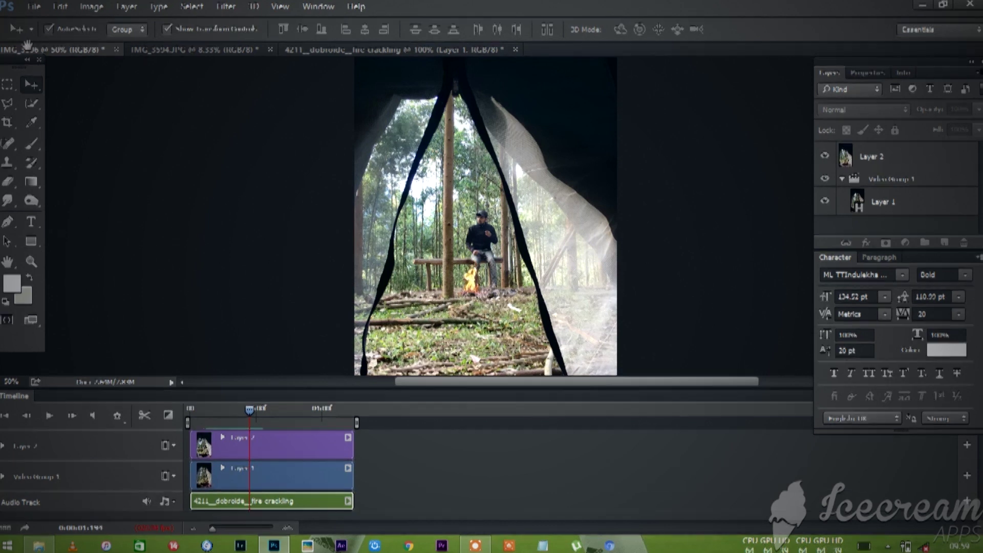
pyautogui.press('space')
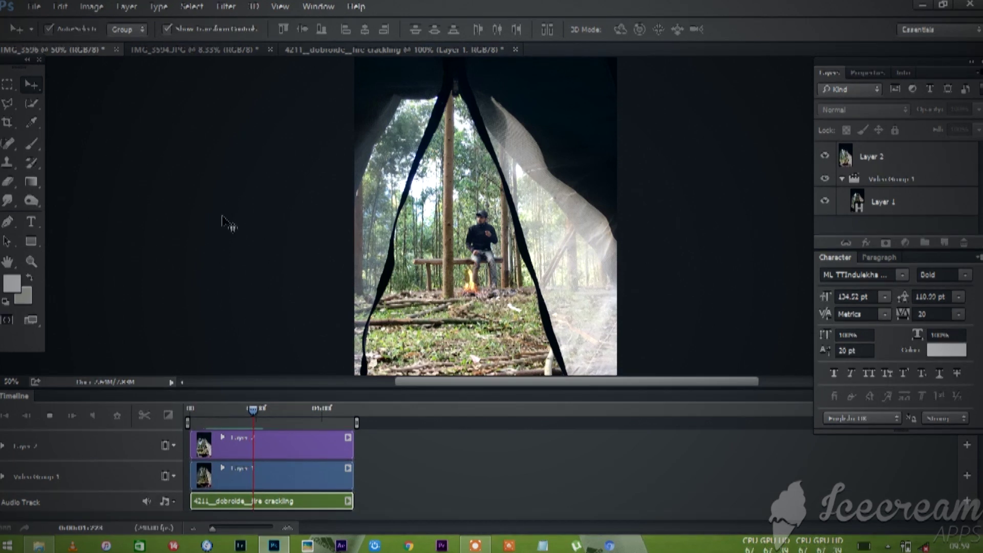
pyautogui.press('space')
pyautogui.hotkey('ctrl', '-')
pyautogui.click(7, 127)
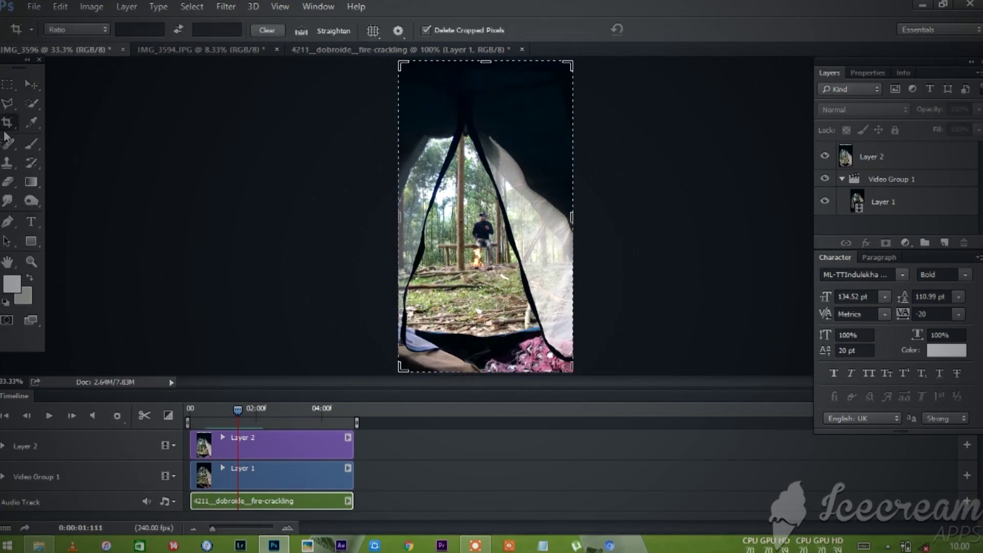
pyautogui.moveTo(485, 61); pyautogui.dragTo(487, 89)
pyautogui.moveTo(486, 342); pyautogui.dragTo(496, 330)
pyautogui.press('Return')
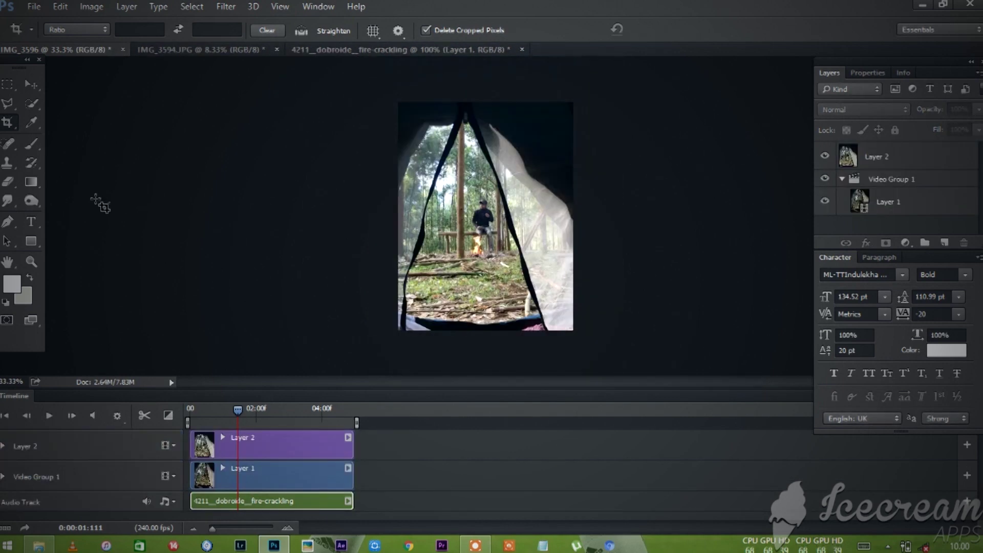
pyautogui.hotkey('ctrl', '+')
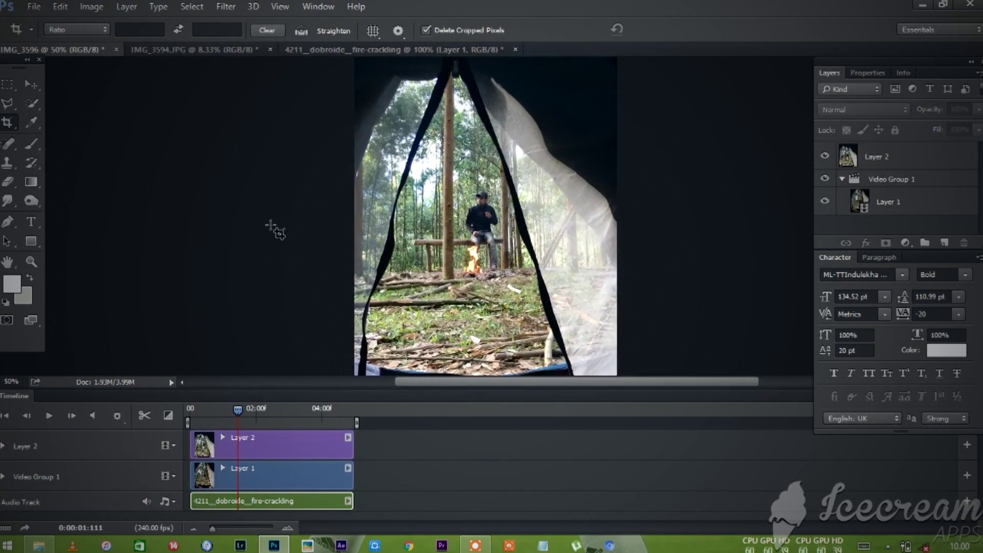
pyautogui.click(33, 11)
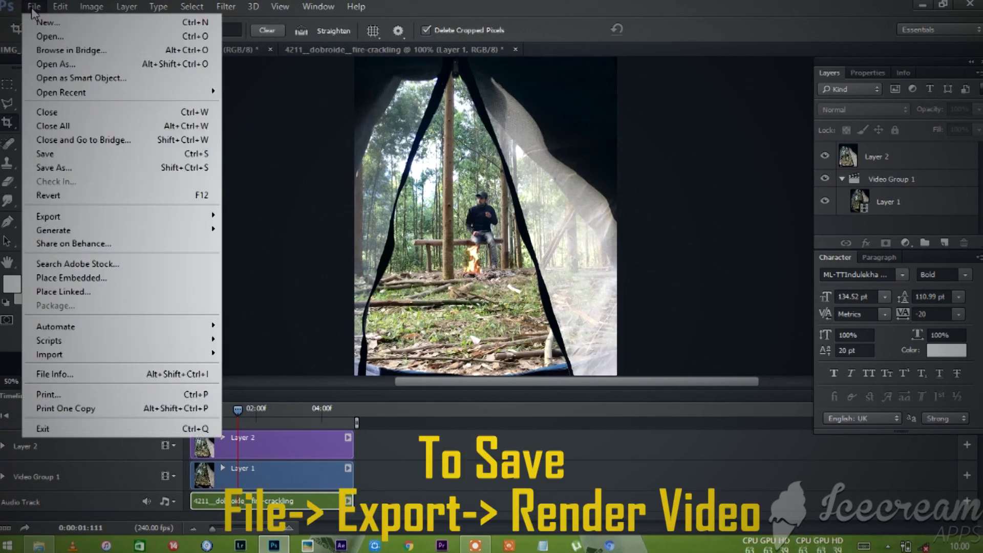
# Render the composite as IMG_3596.mp4 in H.264 to the Sy mates folder on drive C
pyautogui.moveTo(169, 220)
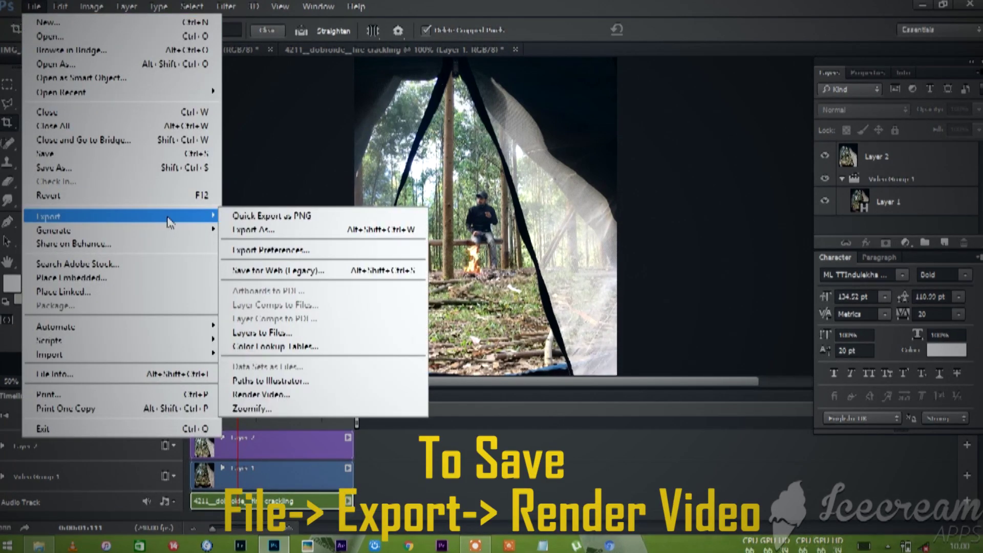
pyautogui.click(290, 395)
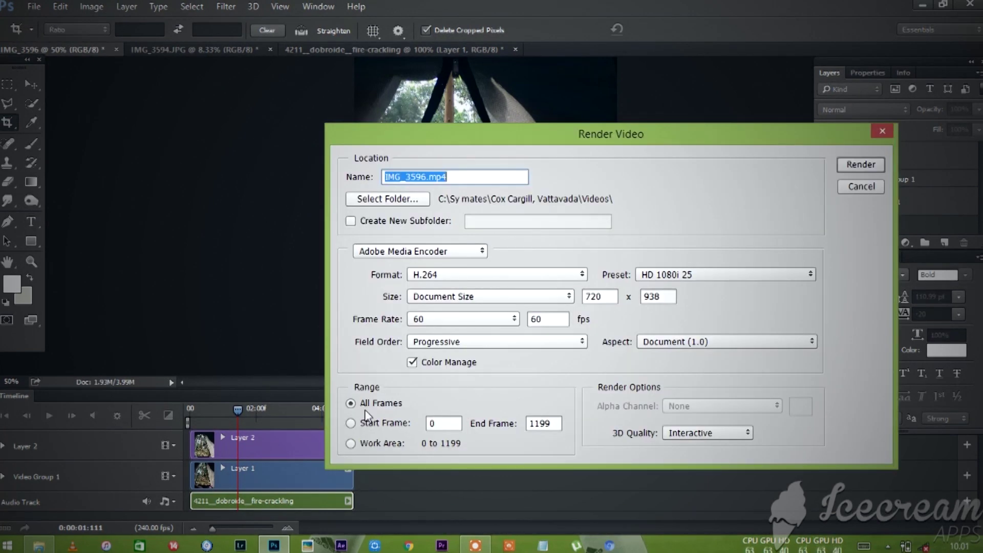
pyautogui.click(404, 201)
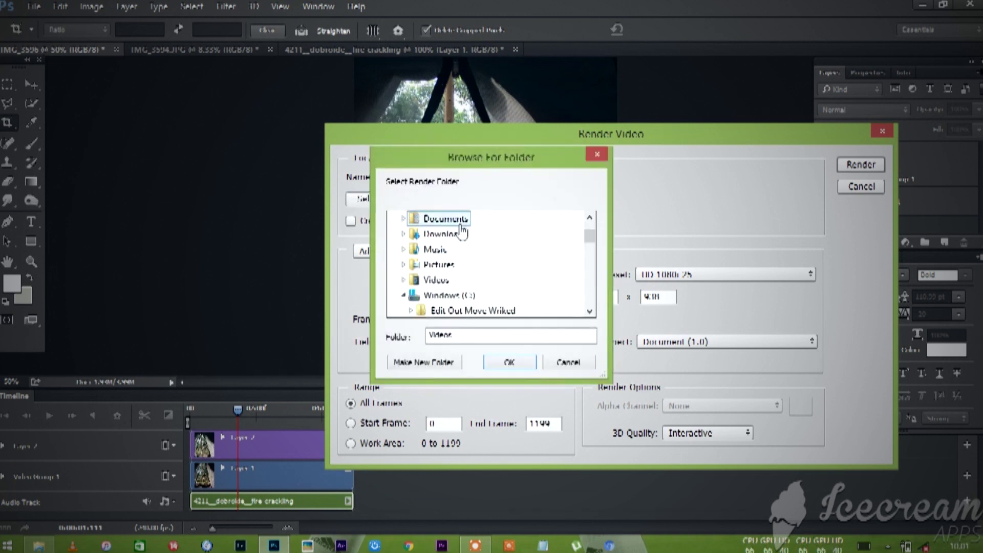
pyautogui.moveTo(591, 239); pyautogui.dragTo(592, 247)
pyautogui.click(448, 264)
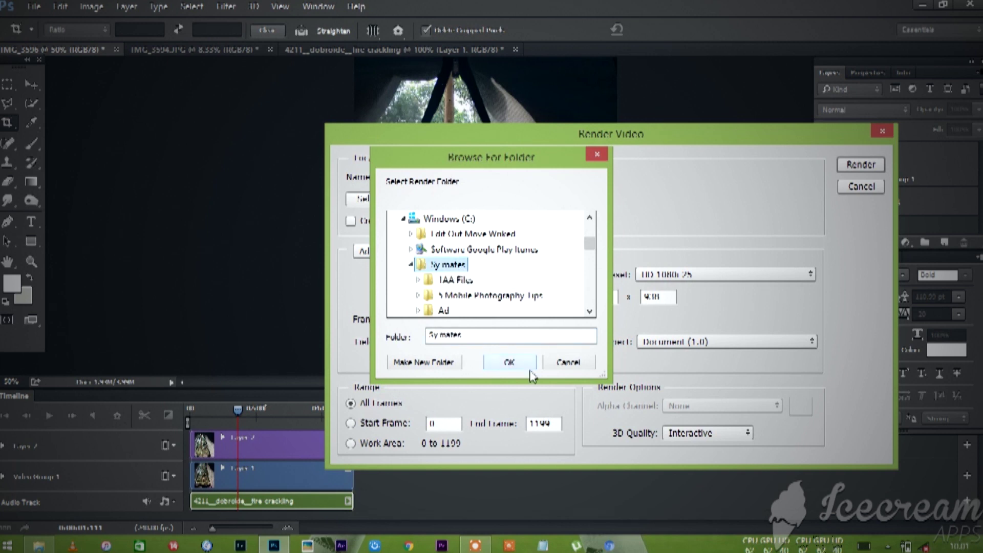
pyautogui.click(522, 369)
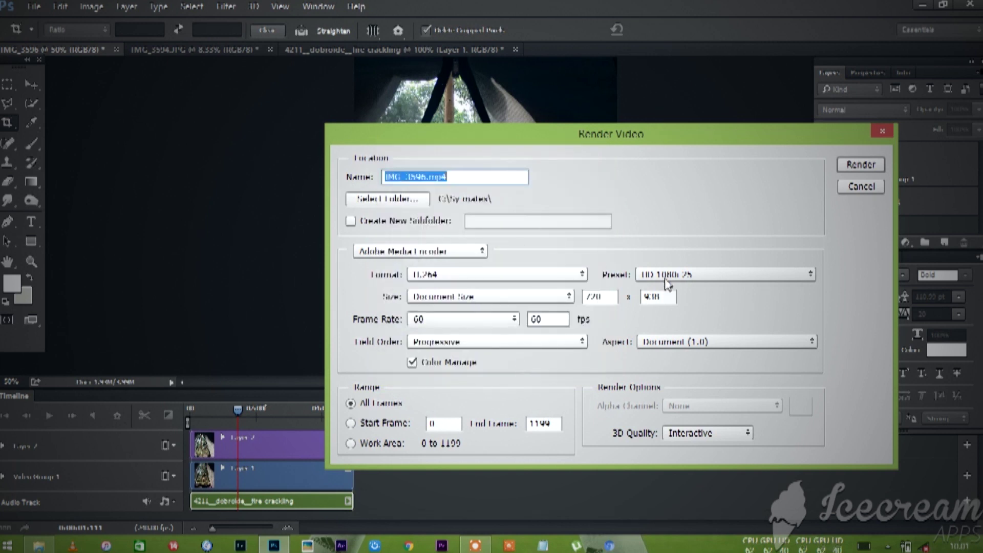
pyautogui.click(866, 169)
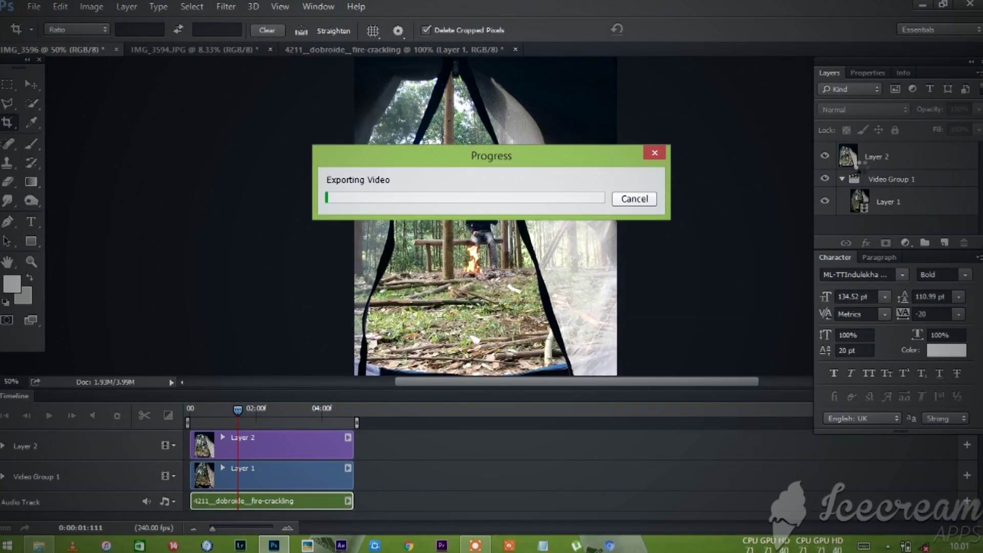